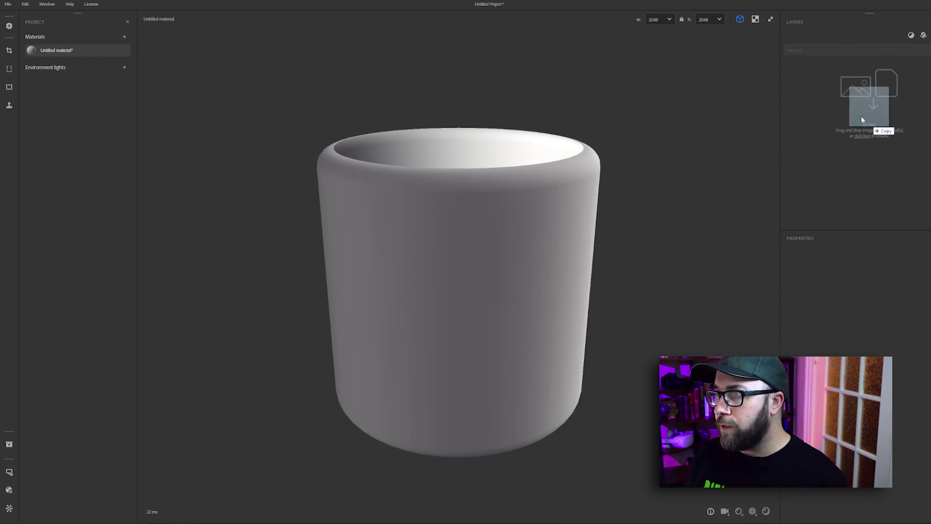
# - Import Bark2.png using the Image to material (AI Powered) template
pyautogui.moveTo(870, 109); pyautogui.dragTo(870, 105)
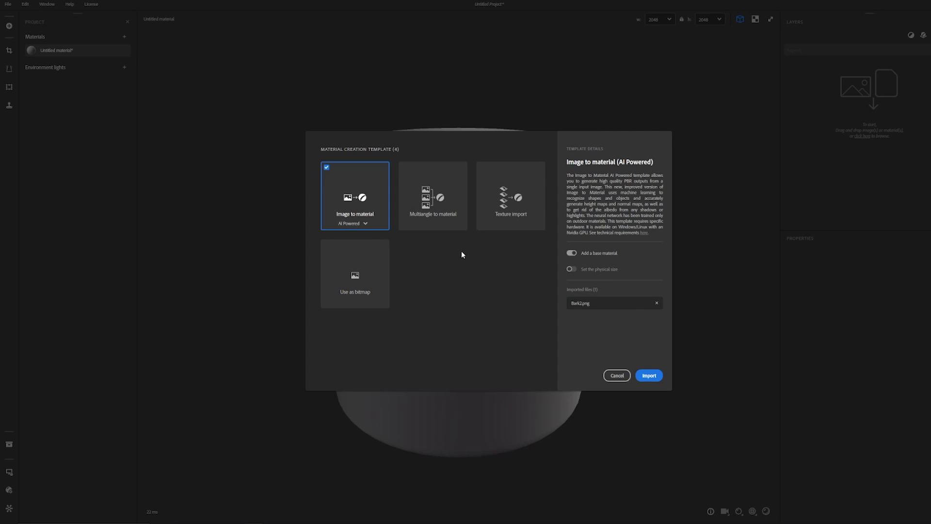
pyautogui.click(649, 376)
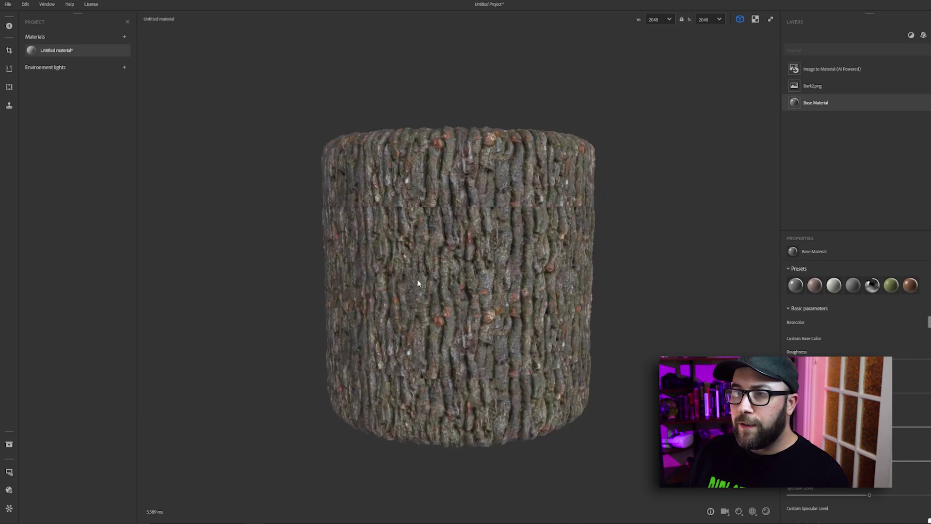
# - Raise Micro Details and Large Details on the Image to Material layer
pyautogui.click(810, 71)
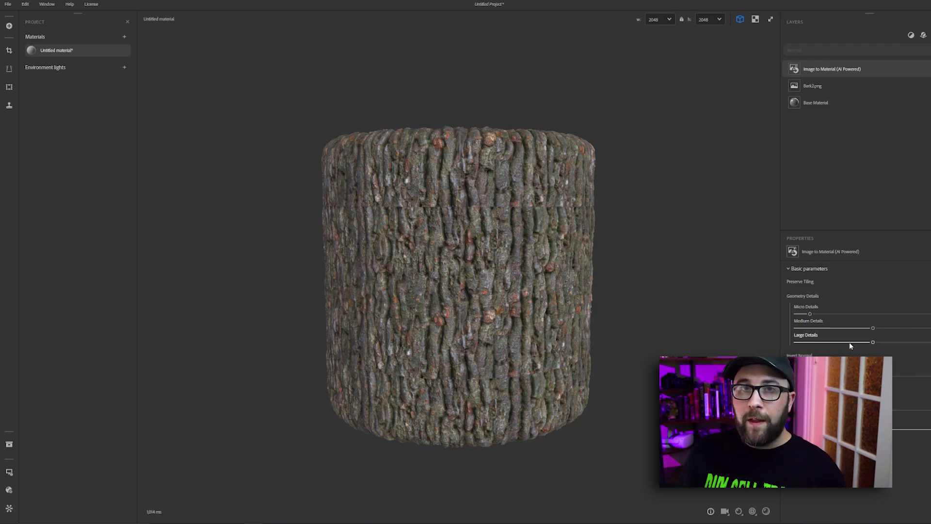
pyautogui.click(871, 314)
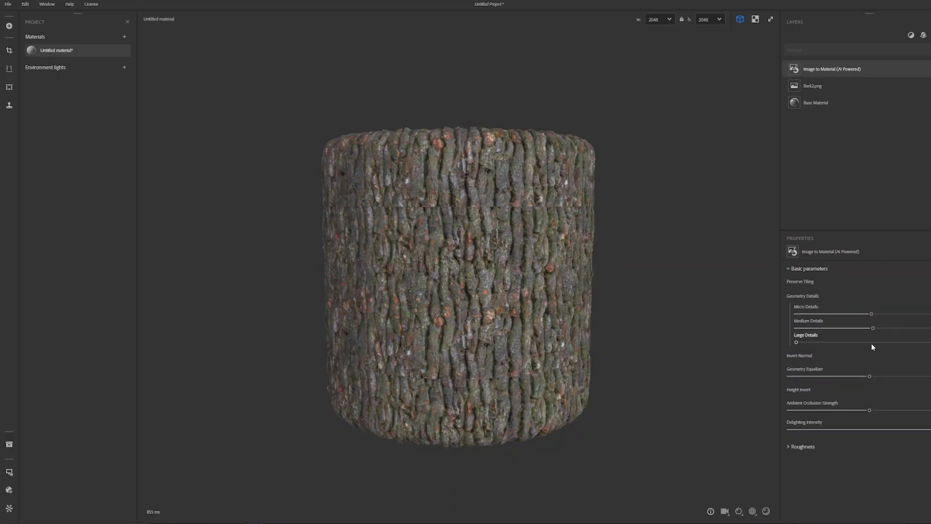
pyautogui.click(871, 343)
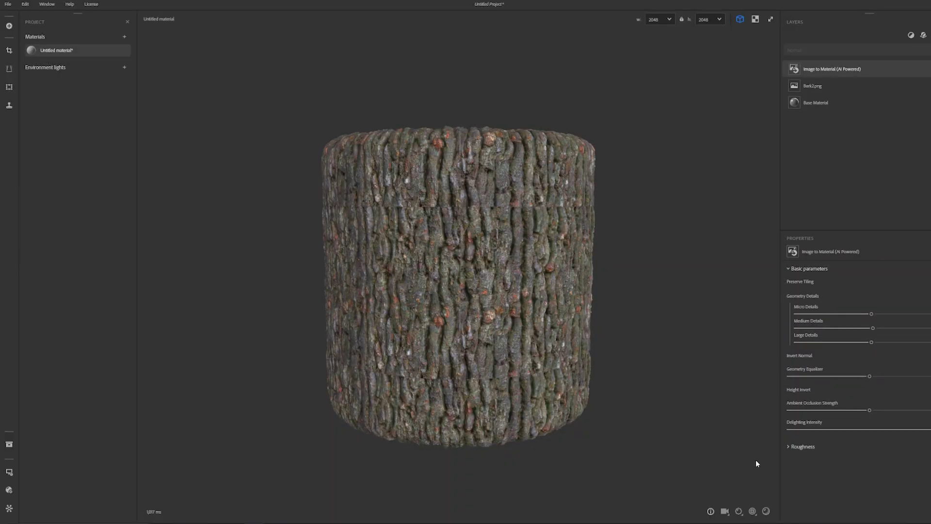
# - Lower the Roughness Base Value slightly for a glossier bark surface
pyautogui.click(787, 447)
pyautogui.scroll(-1, 829, 423)
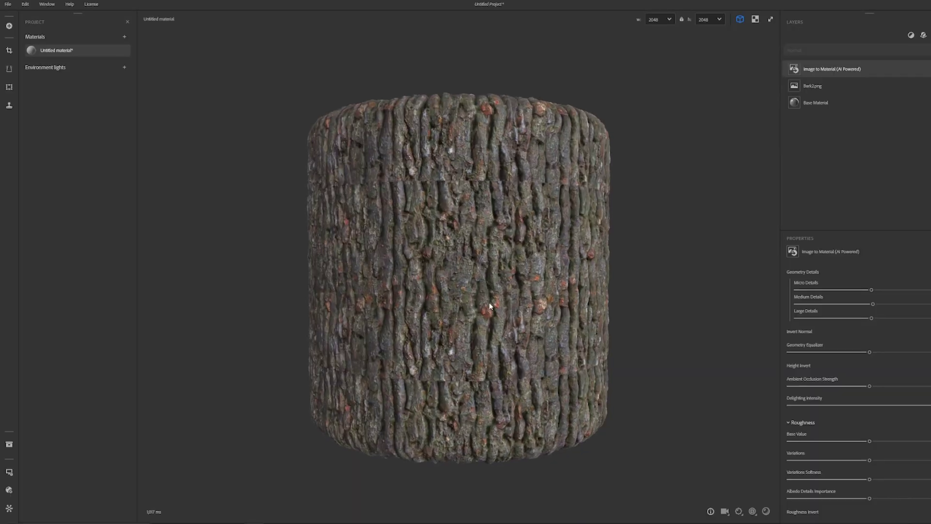
pyautogui.moveTo(830, 441); pyautogui.dragTo(814, 441)
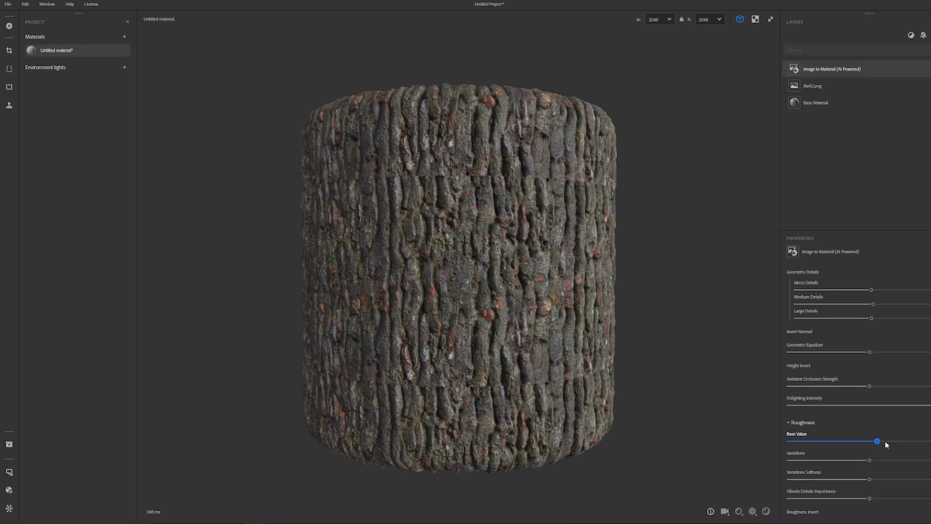
pyautogui.moveTo(885, 443); pyautogui.dragTo(888, 442)
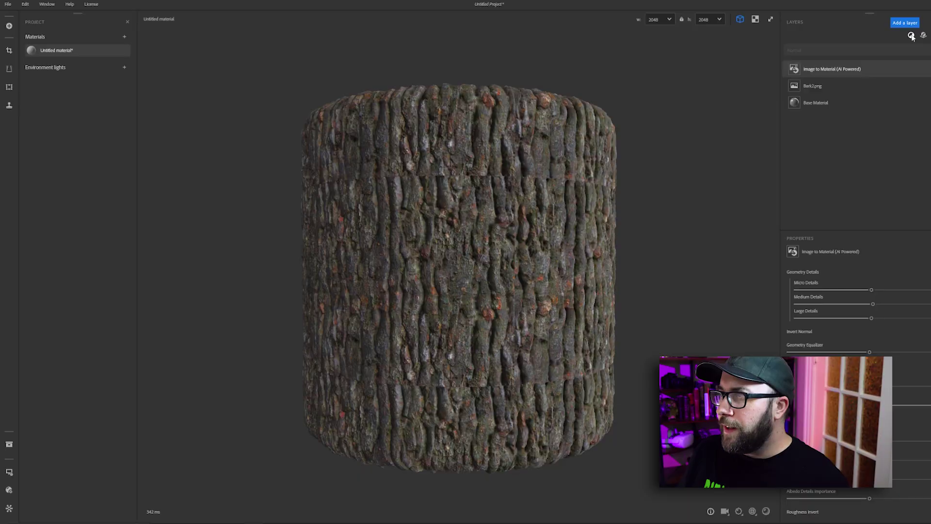
# - Add a Tiling filter and trim the tile area's top, left and right edges
pyautogui.click(912, 35)
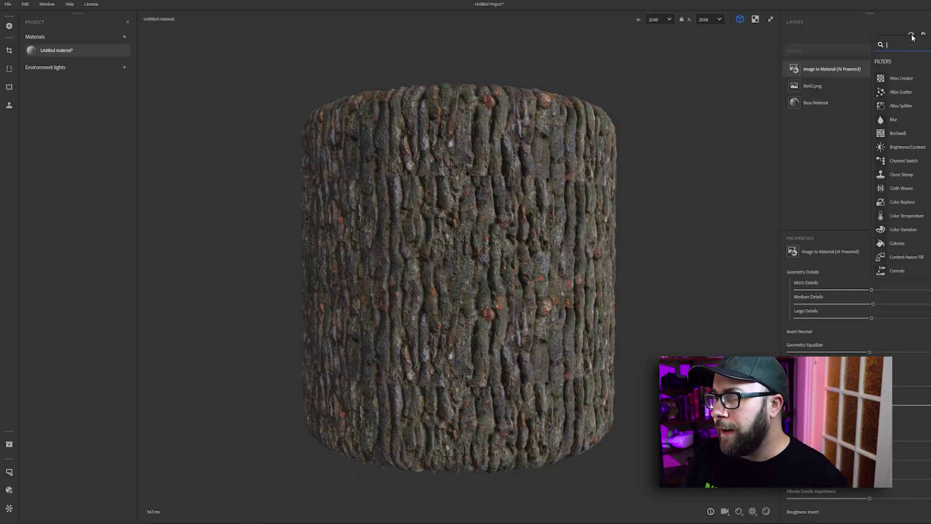
pyautogui.press('Return')
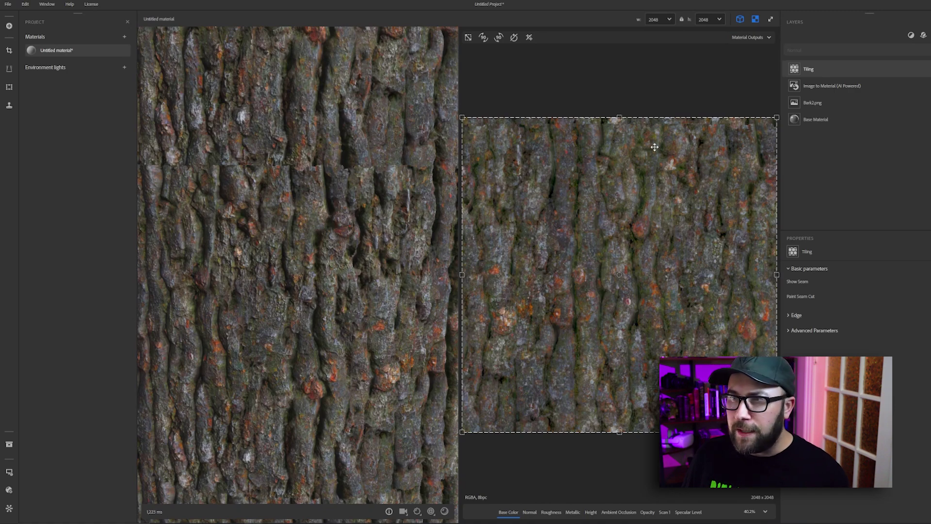
pyautogui.moveTo(620, 129); pyautogui.dragTo(619, 143)
pyautogui.moveTo(467, 142); pyautogui.dragTo(473, 144)
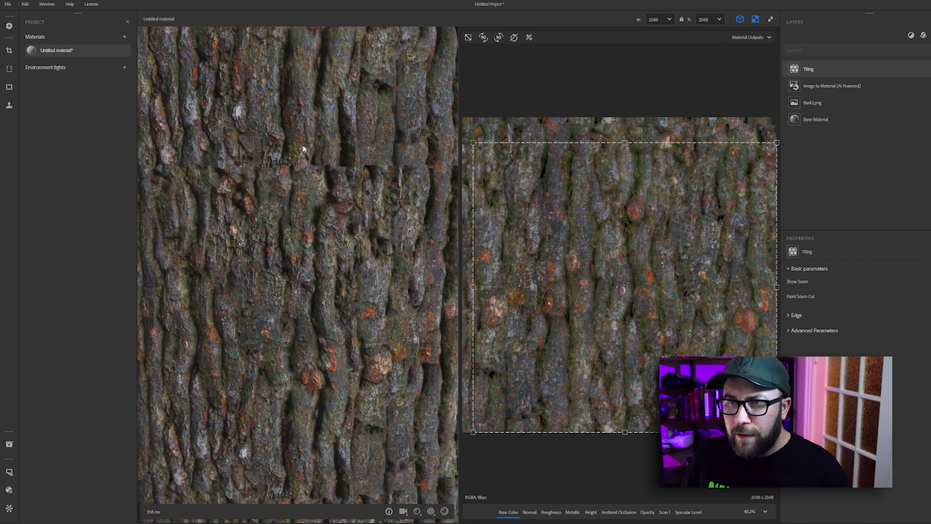
pyautogui.moveTo(773, 288); pyautogui.dragTo(771, 287)
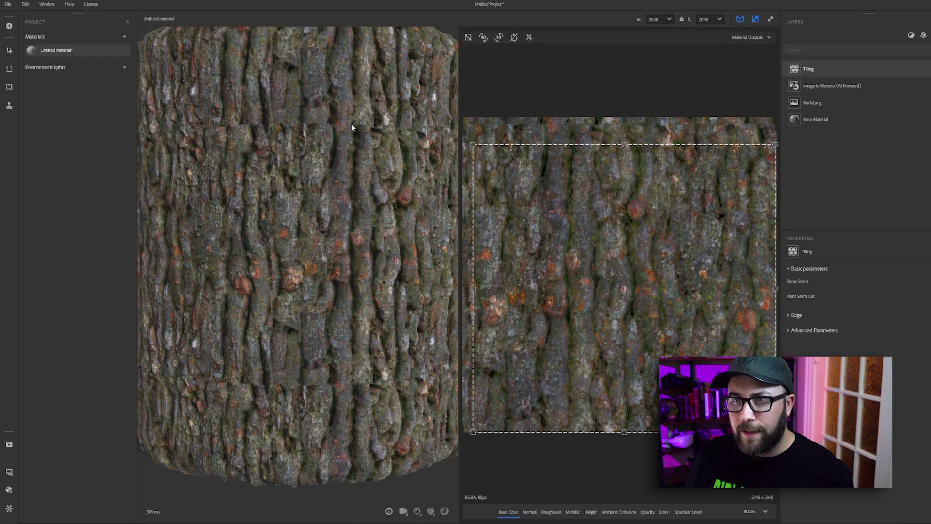
pyautogui.scroll(5, 346, 132)
pyautogui.scroll(-5, 345, 132)
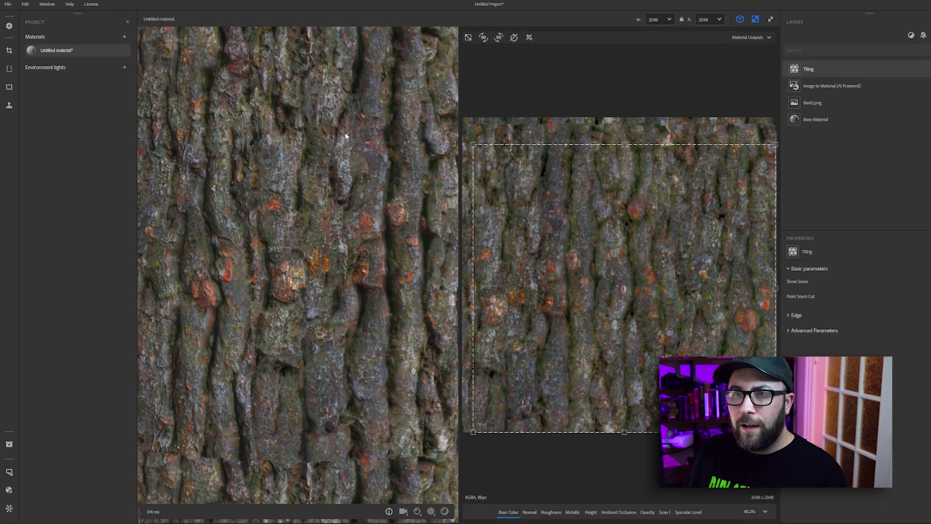
pyautogui.moveTo(369, 191); pyautogui.dragTo(292, 170)
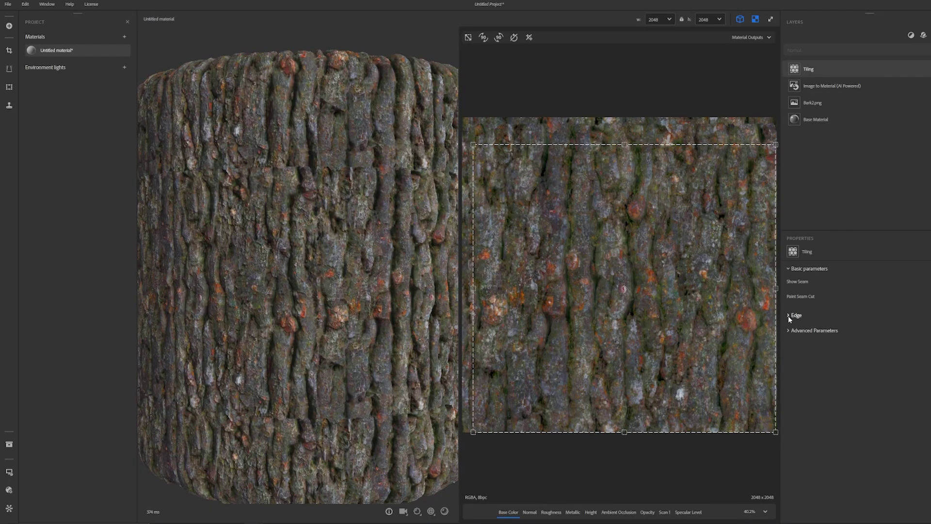
# - Raise the Tiling filter's edge Threshold to adjust the seam
pyautogui.click(789, 316)
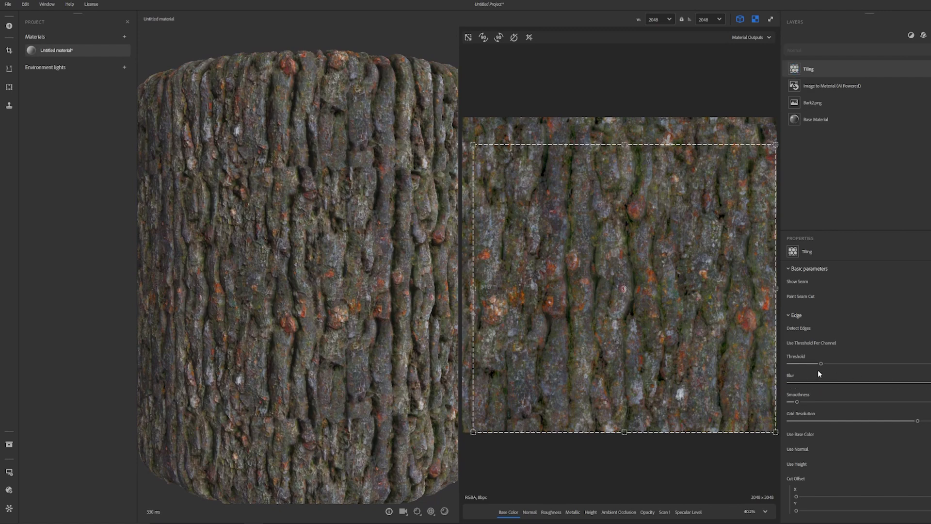
pyautogui.moveTo(822, 364); pyautogui.dragTo(837, 364)
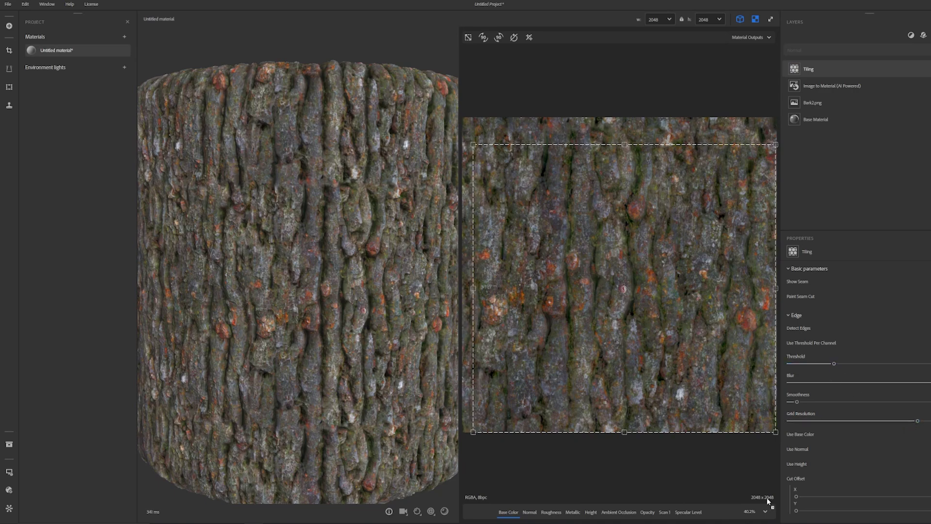
pyautogui.scroll(-5, 205, 225)
pyautogui.scroll(5, 290, 260)
pyautogui.scroll(-3, 309, 264)
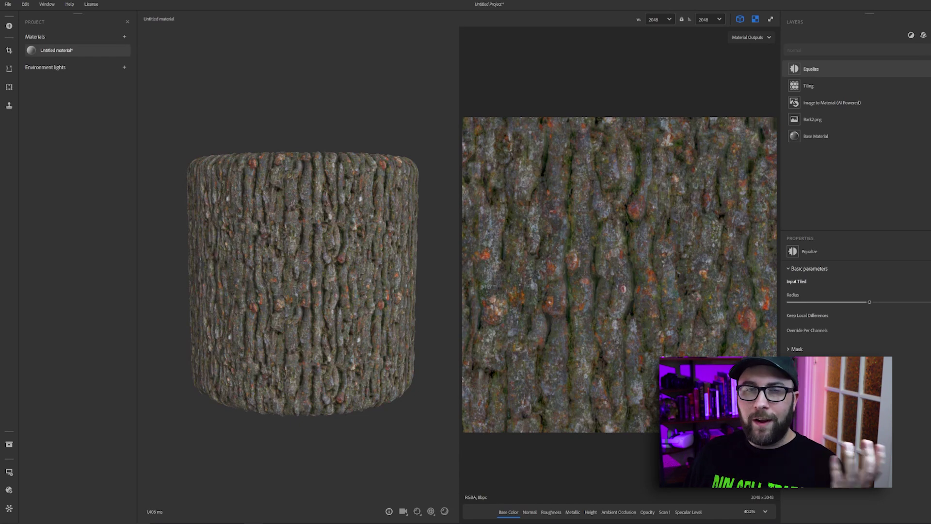
# - Push the Equalize Radius slider close to its maximum
pyautogui.moveTo(867, 306); pyautogui.dragTo(781, 307)
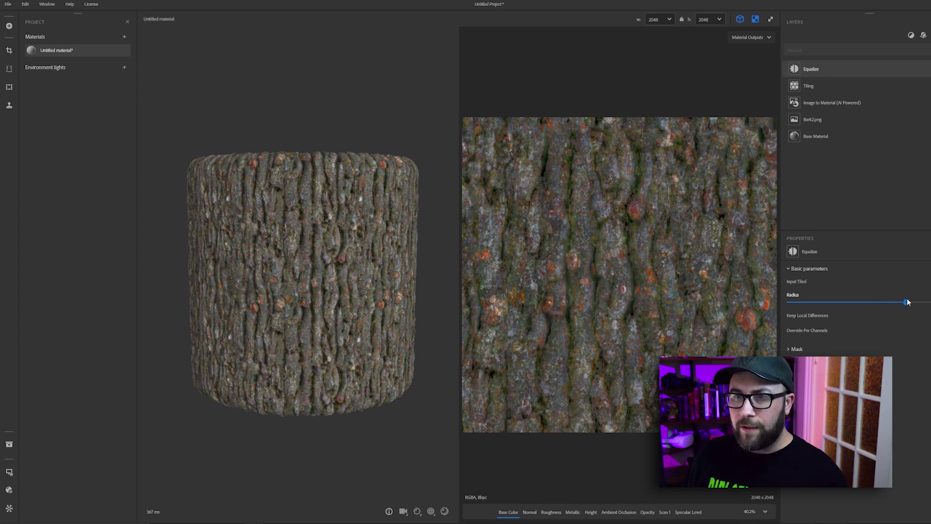
pyautogui.moveTo(906, 302); pyautogui.dragTo(904, 302)
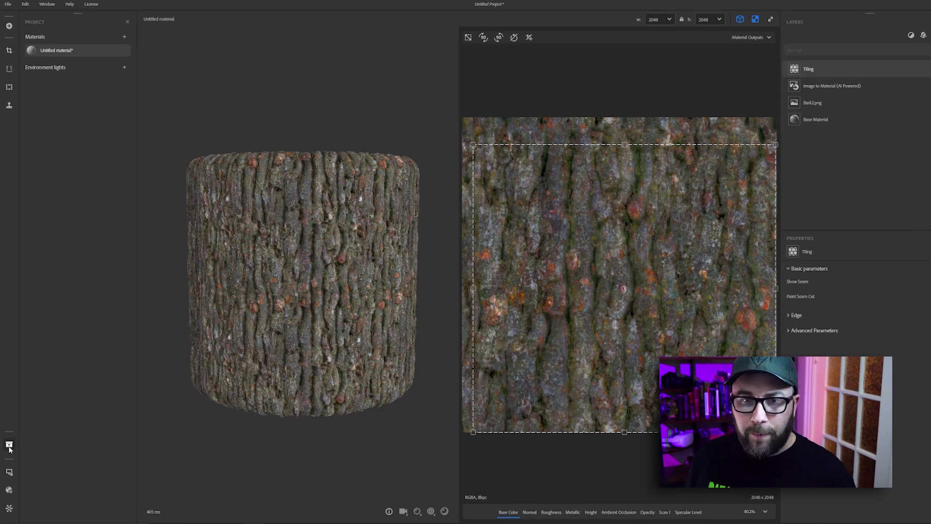
# - Search the assets for 'moss' and drop the Moss filter onto the bark material
pyautogui.scroll(-1, 68, 333)
pyautogui.scroll(3, 70, 320)
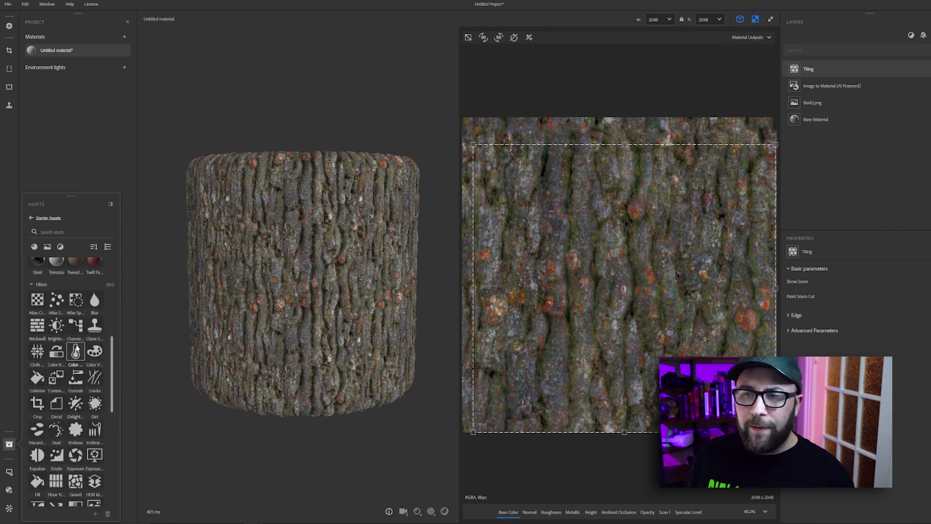
pyautogui.moveTo(73, 313)
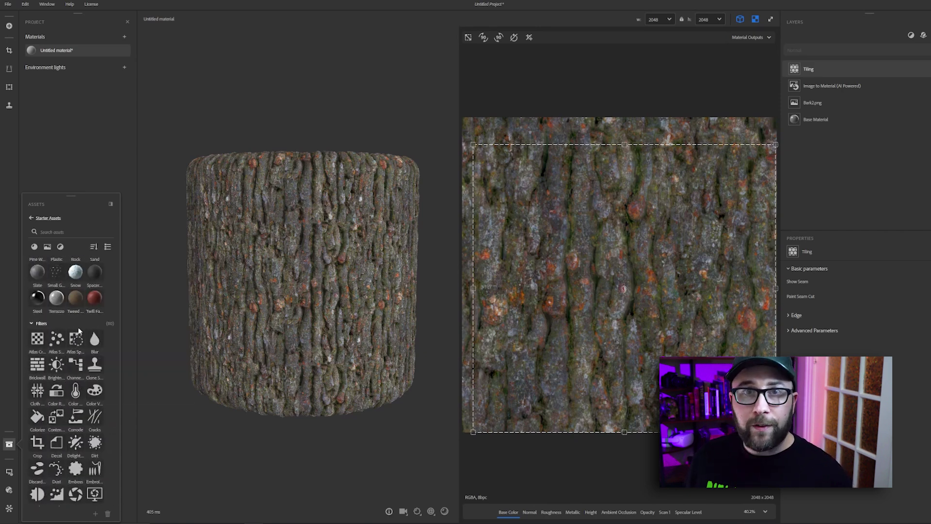
pyautogui.scroll(-3, 75, 321)
pyautogui.moveTo(78, 330)
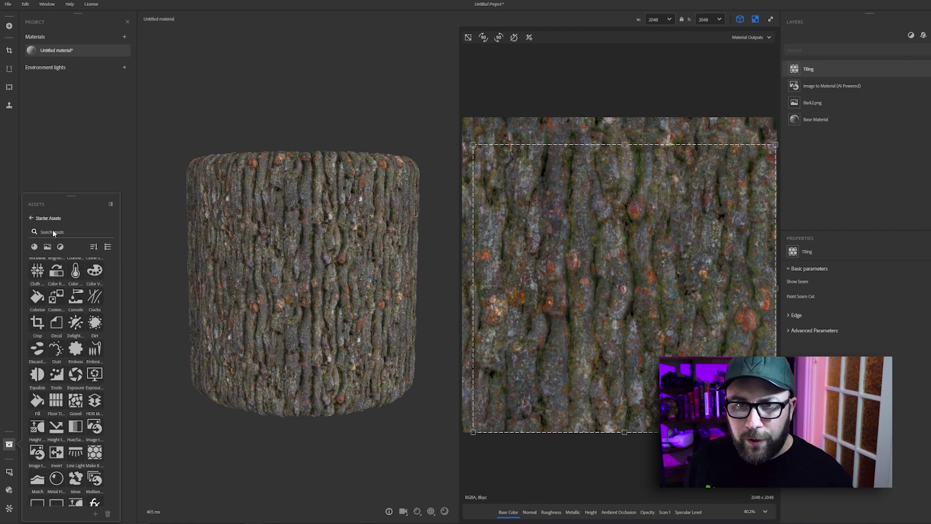
pyautogui.write('ss')
pyautogui.moveTo(43, 318); pyautogui.dragTo(312, 248)
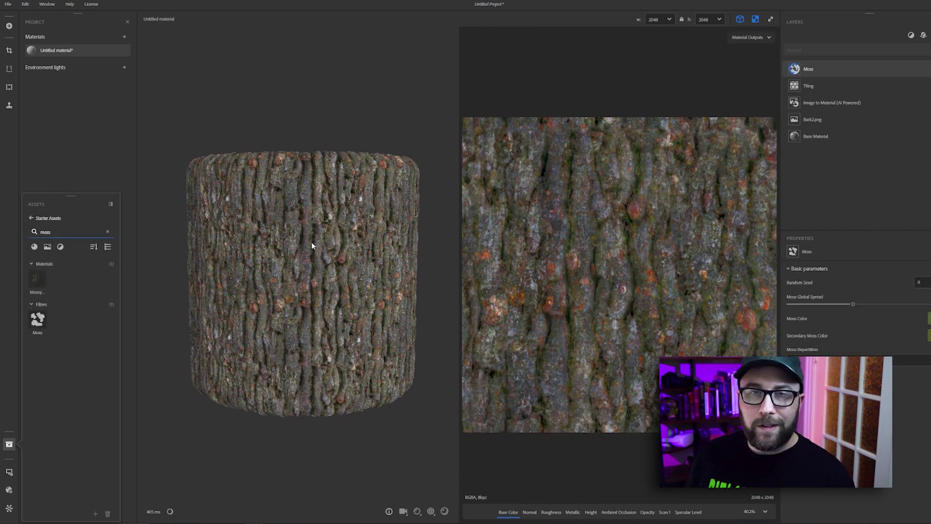
# - Lower the Moss Global Spread, then delete the Moss layer
pyautogui.scroll(5, 296, 267)
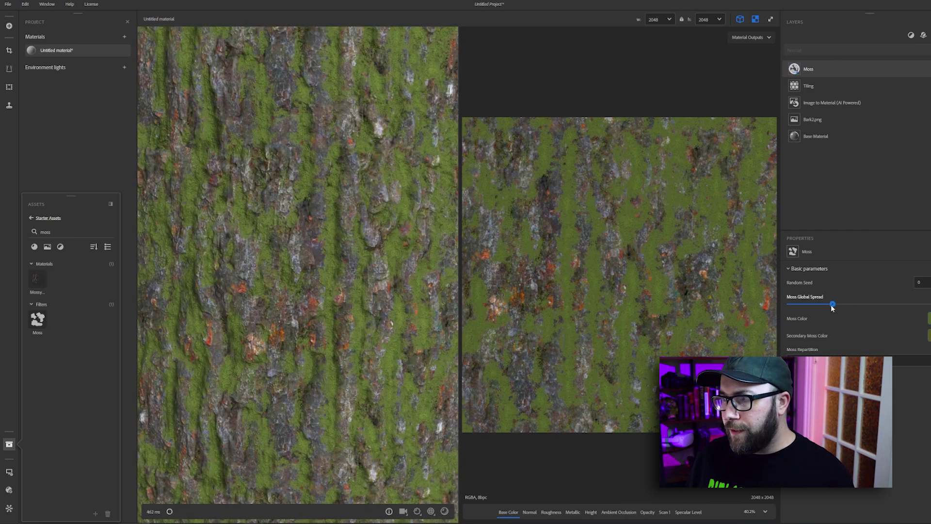
pyautogui.moveTo(833, 307); pyautogui.dragTo(827, 309)
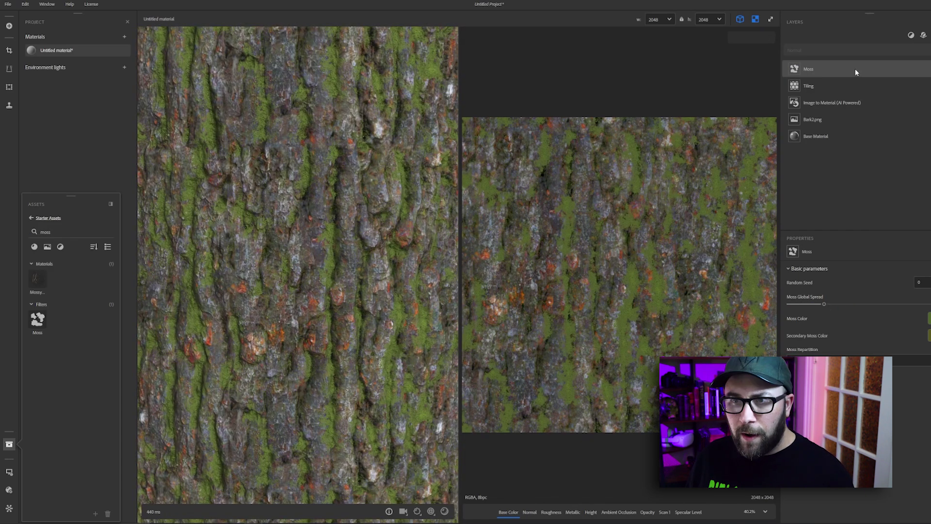
pyautogui.press('Delete')
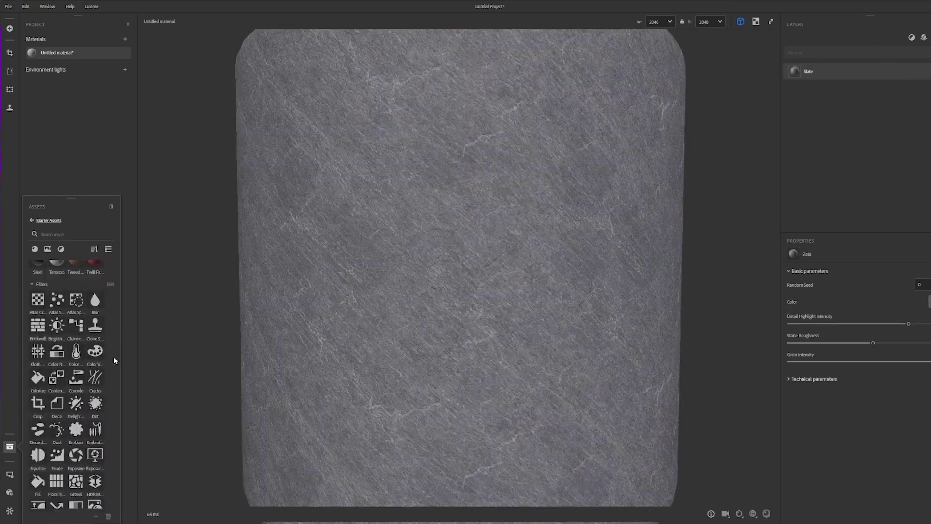
# - Drop the Pavement filter onto the slate material in the viewport
pyautogui.scroll(-1, 85, 386)
pyautogui.moveTo(372, 266); pyautogui.dragTo(422, 333)
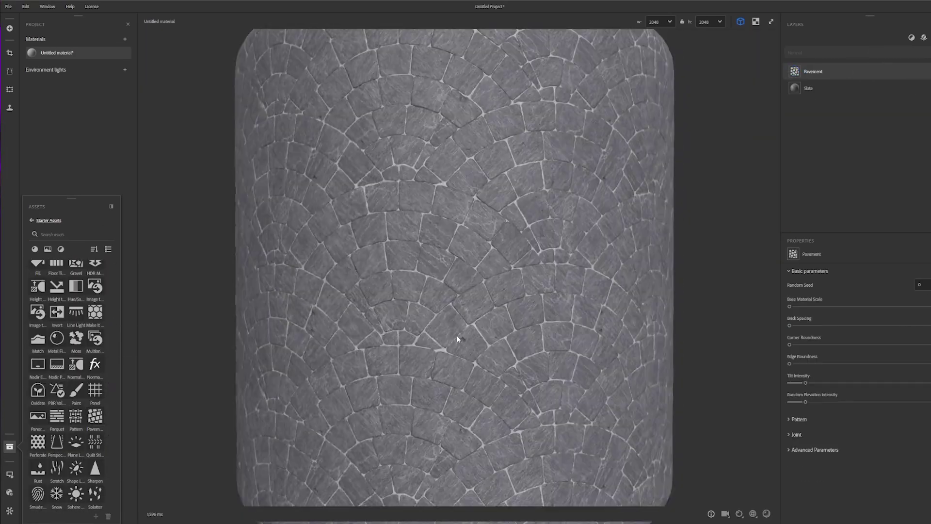
pyautogui.moveTo(95, 411); pyautogui.dragTo(410, 335)
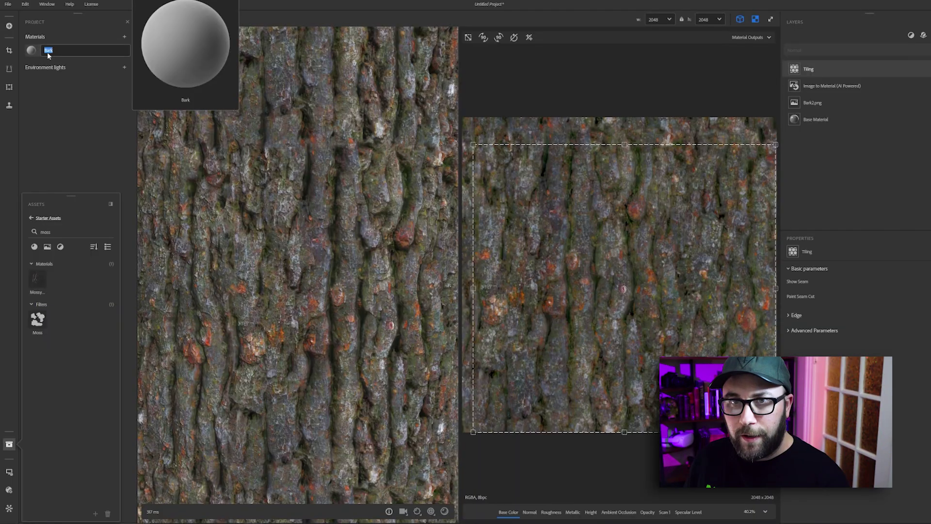
# - Confirm the material name Bark and save the project
pyautogui.press('Return')
pyautogui.hotkey('ctrl', 's')
pyautogui.press('Return')
# - Export the material's maps as PNG into the Substance_Sampler_Projects folder
pyautogui.moveTo(30, 51)
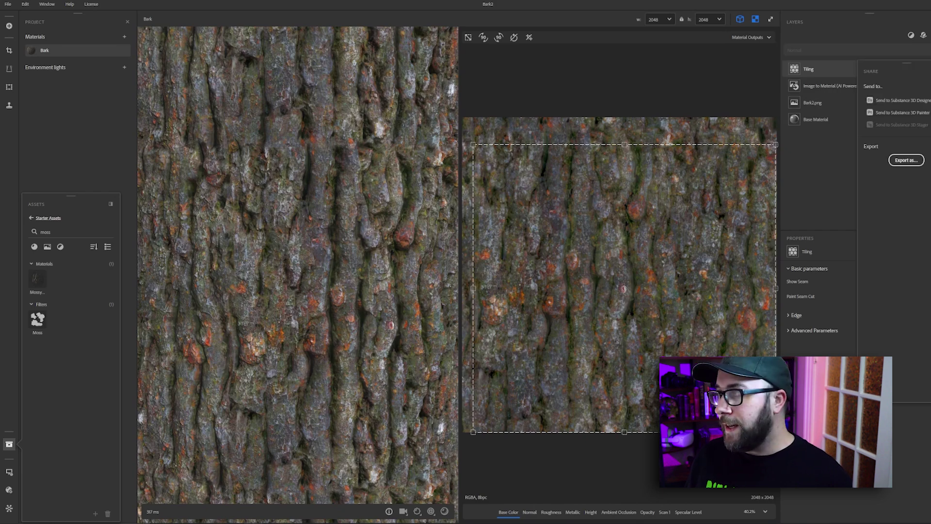
pyautogui.click(900, 161)
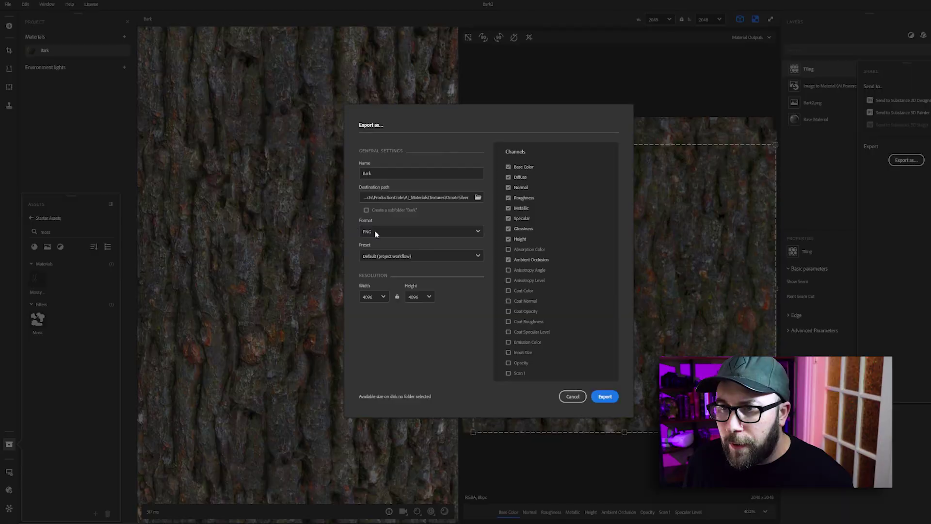
pyautogui.click(377, 231)
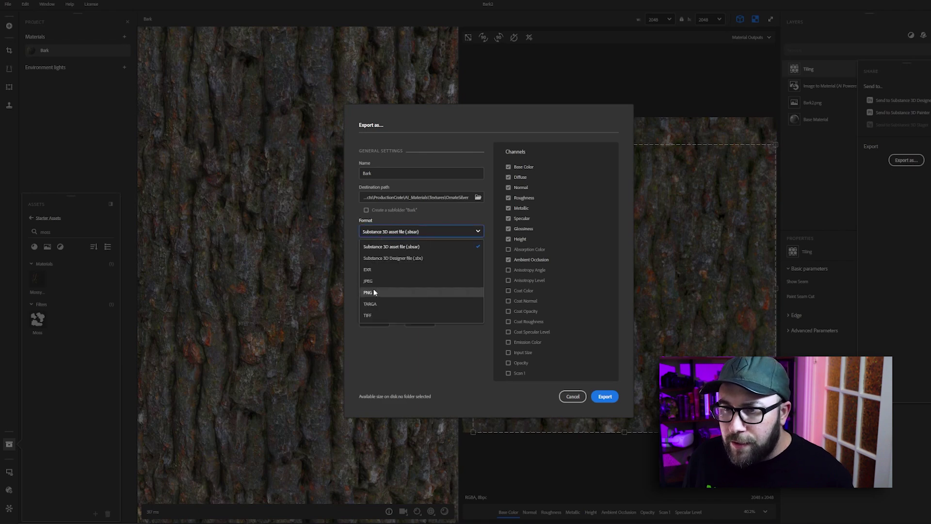
pyautogui.click(478, 198)
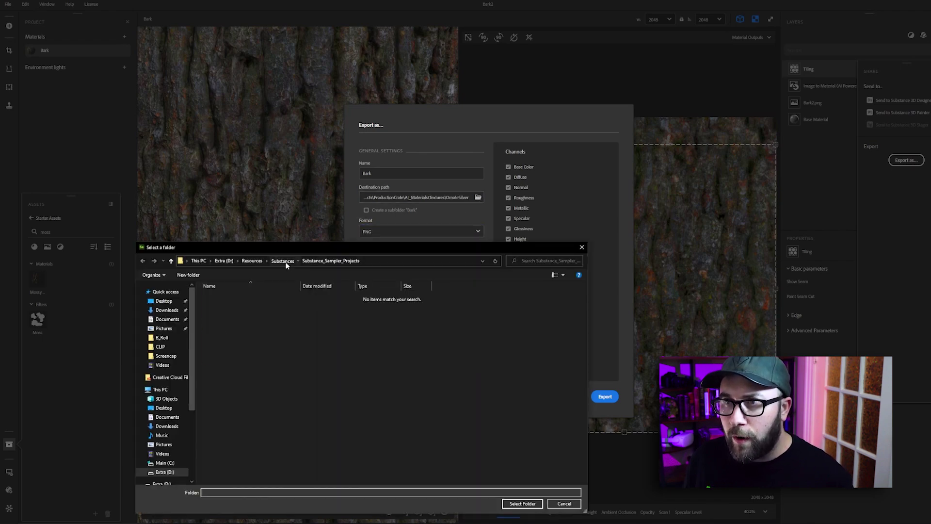
pyautogui.click(522, 503)
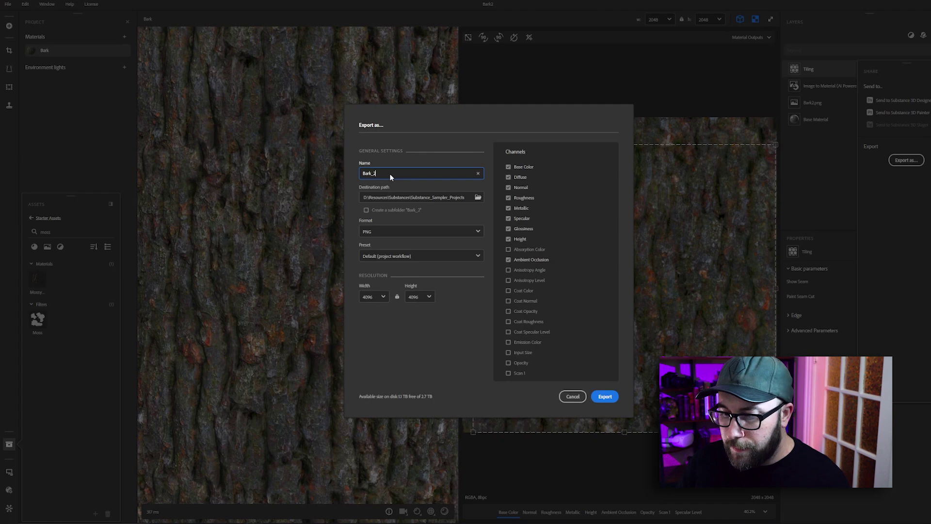
pyautogui.click(605, 396)
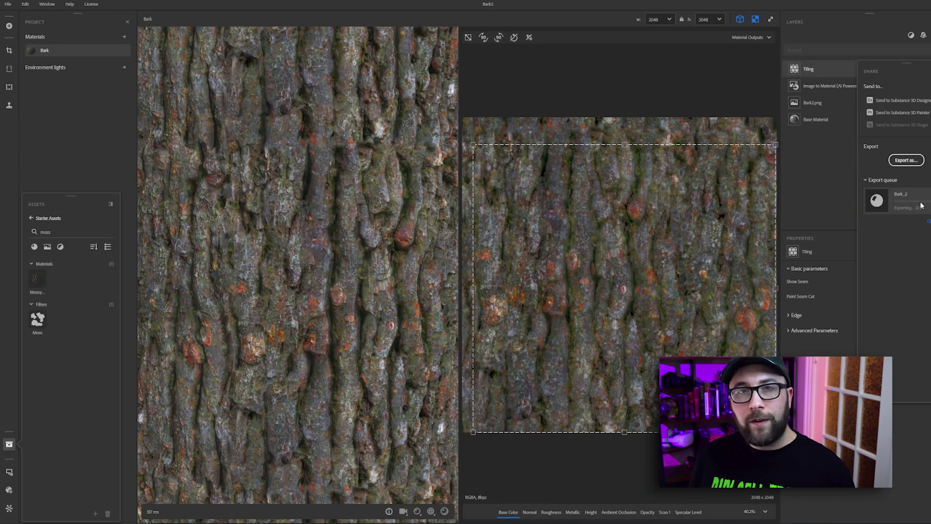